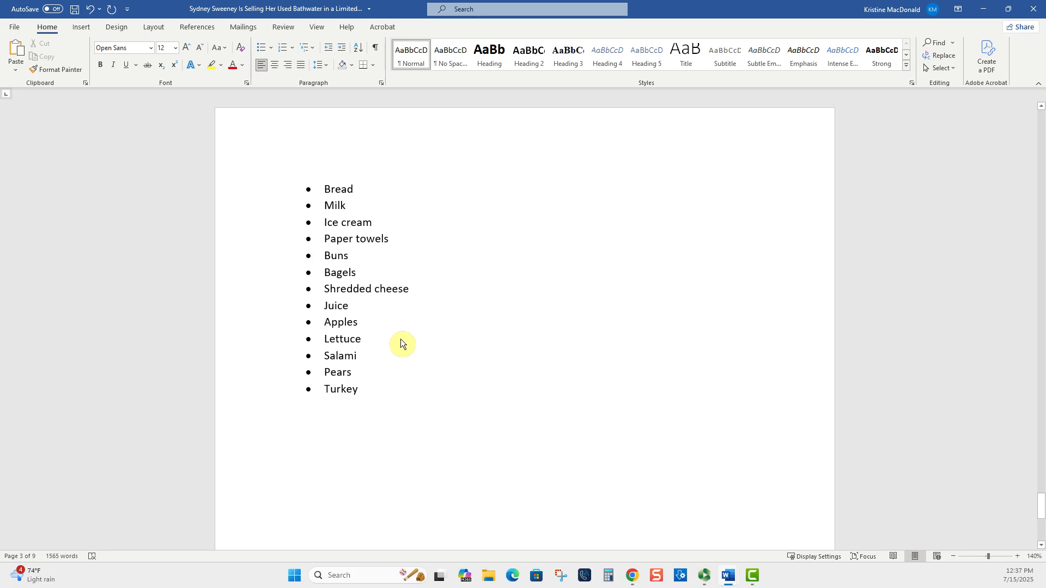
Step: Add a new first bullet reading "Breads" above the Bread item in the grocery list
{"action": "left_click", "coordinate": [400, 340]}
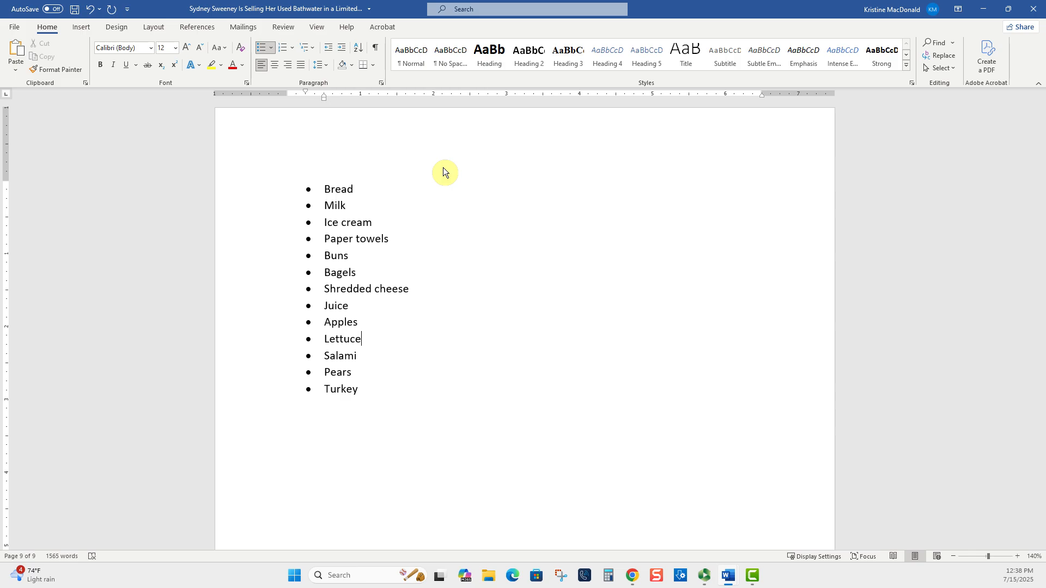
{"action": "left_click", "coordinate": [324, 189]}
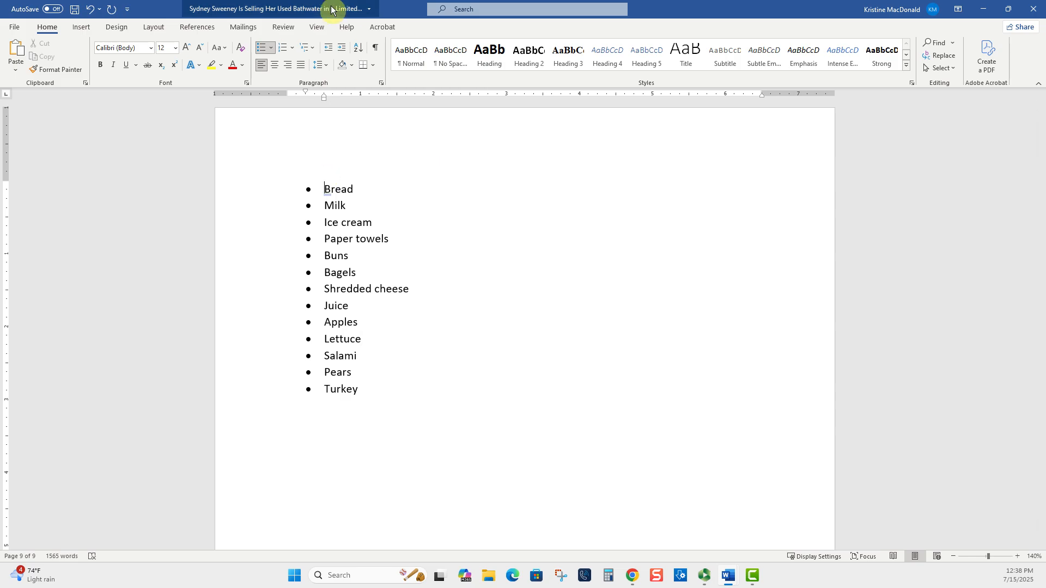
{"action": "key", "text": "Return"}
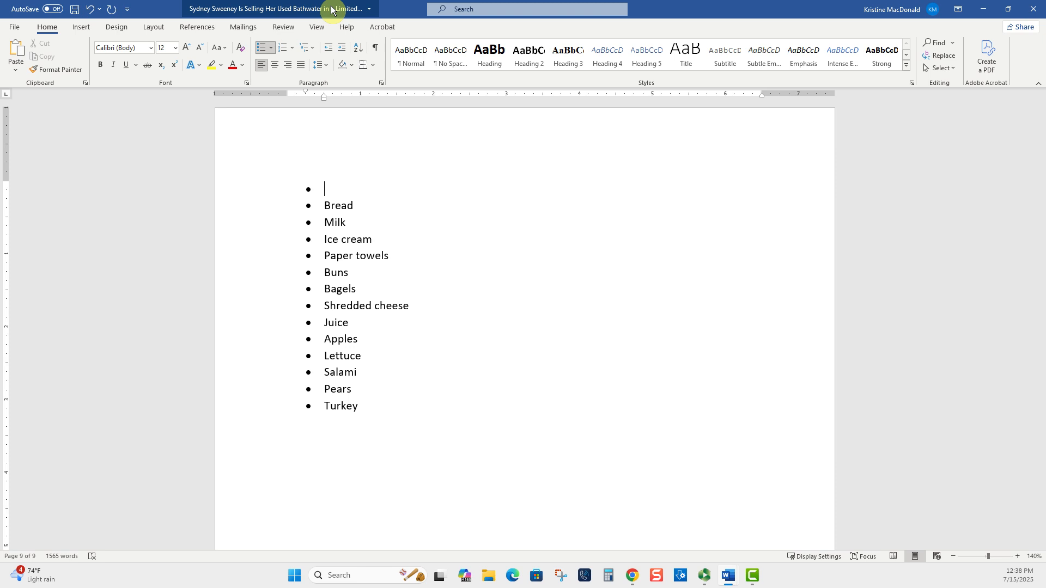
{"action": "type", "text": "Breads"}
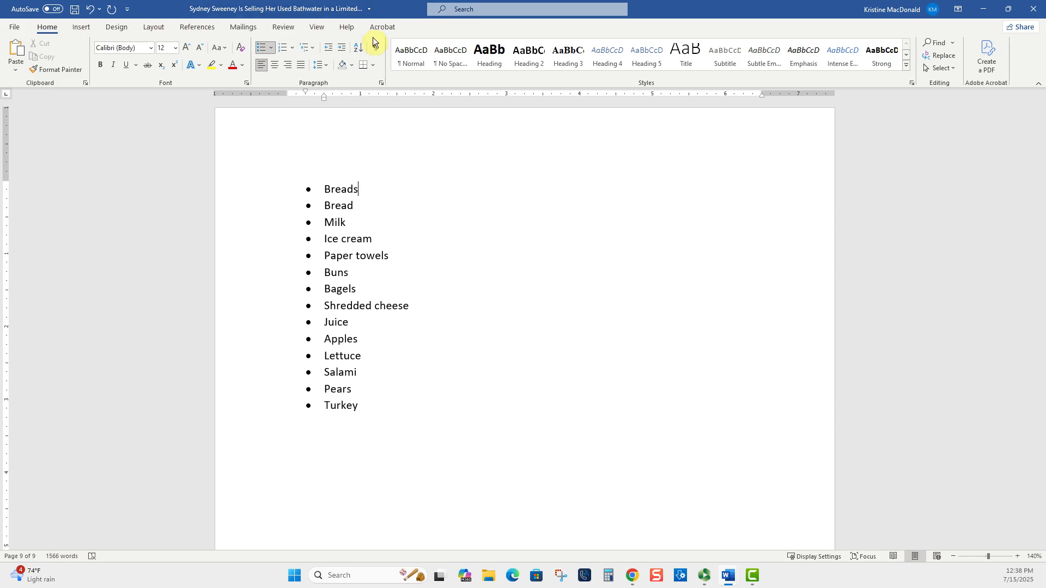
Step: Demote Bread to a sub-bullet under Breads and add an unbulleted blank line below it
{"action": "left_click", "coordinate": [326, 206]}
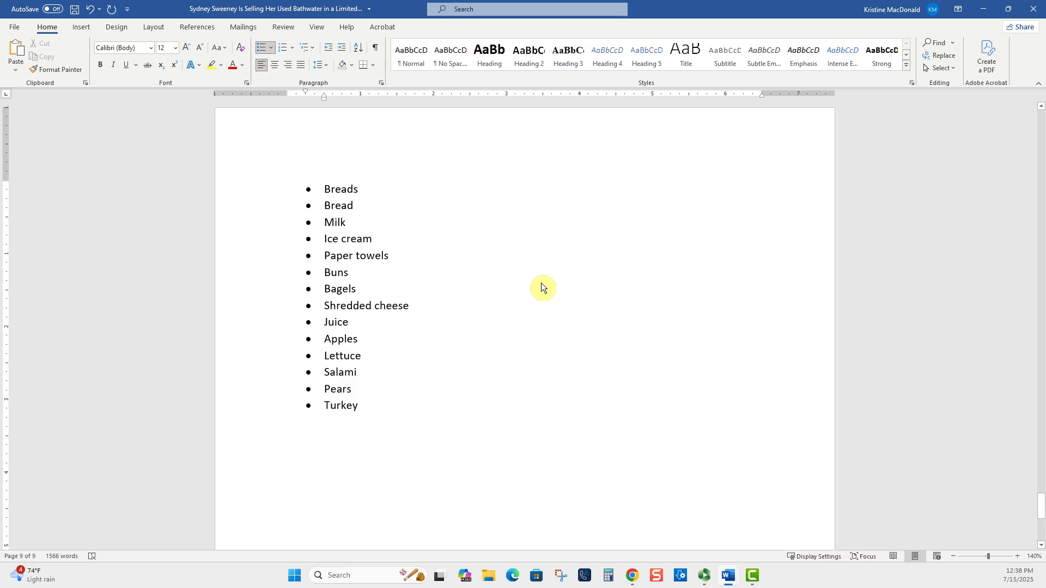
{"action": "key", "text": "Tab"}
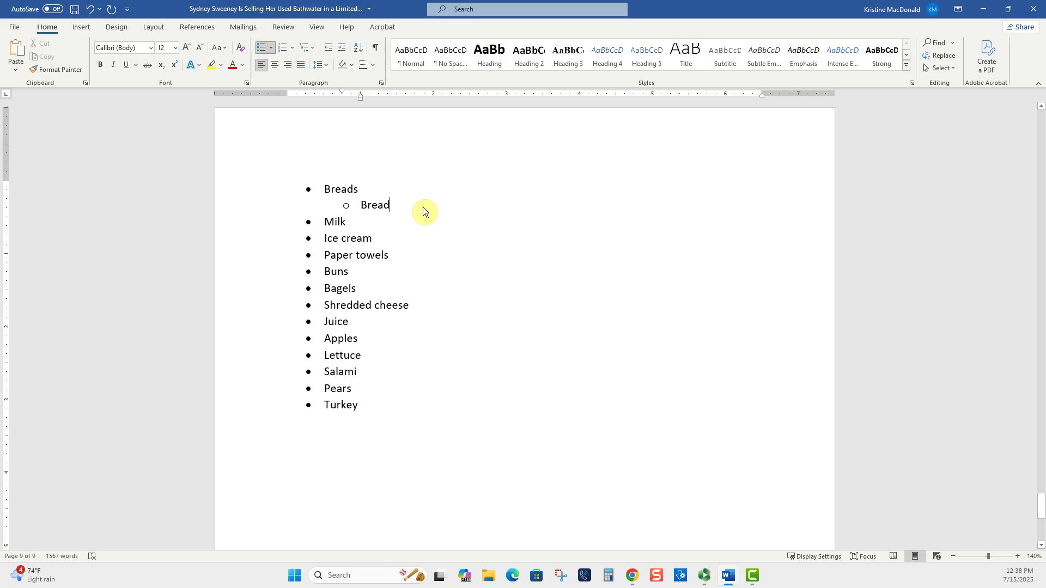
{"action": "key", "text": "Return"}
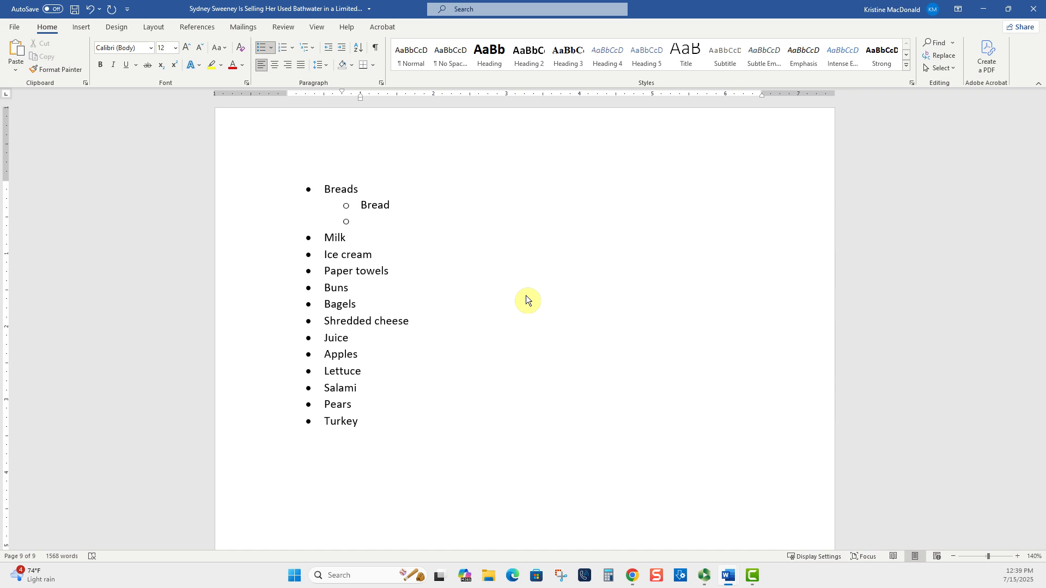
{"action": "key", "text": "BackSpace"}
{"action": "left_click", "coordinate": [440, 207]}
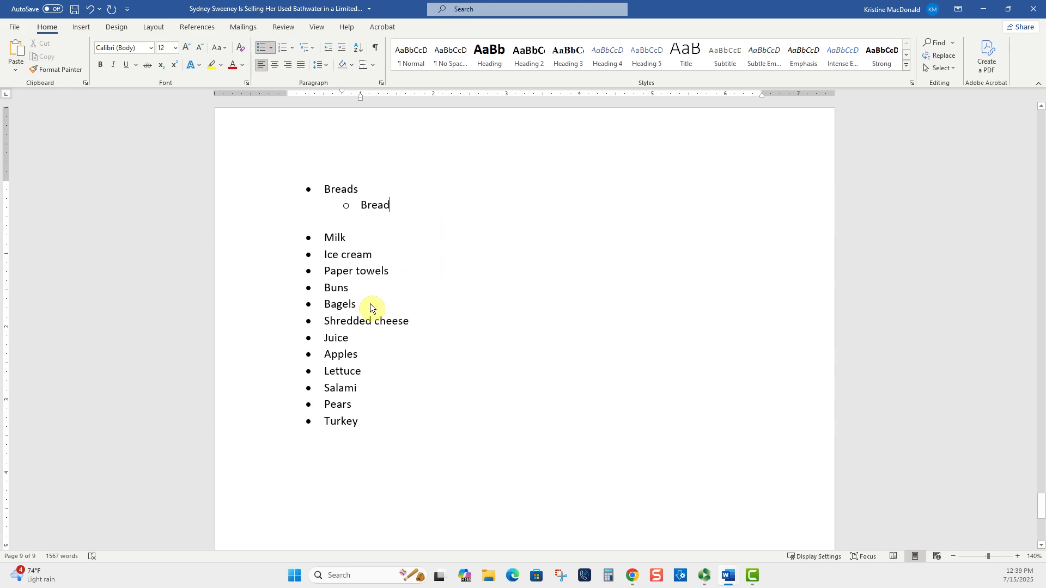
Step: Move the Buns and Bagels items from the main list to directly below the Bread sub-bullet
{"action": "left_click_drag", "start_coordinate": [346, 305], "coordinate": [406, 294]}
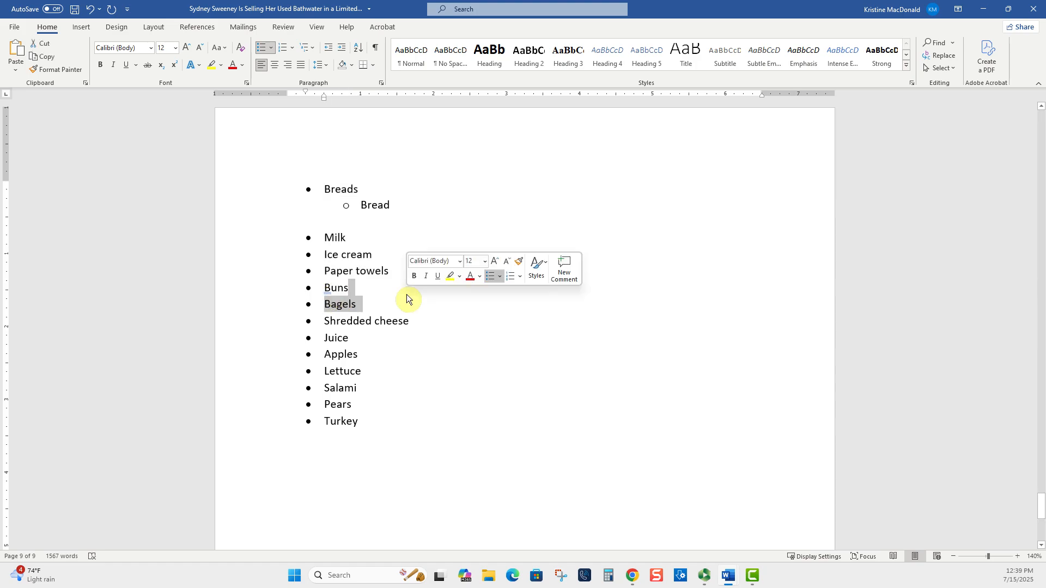
{"action": "key", "text": "Delete"}
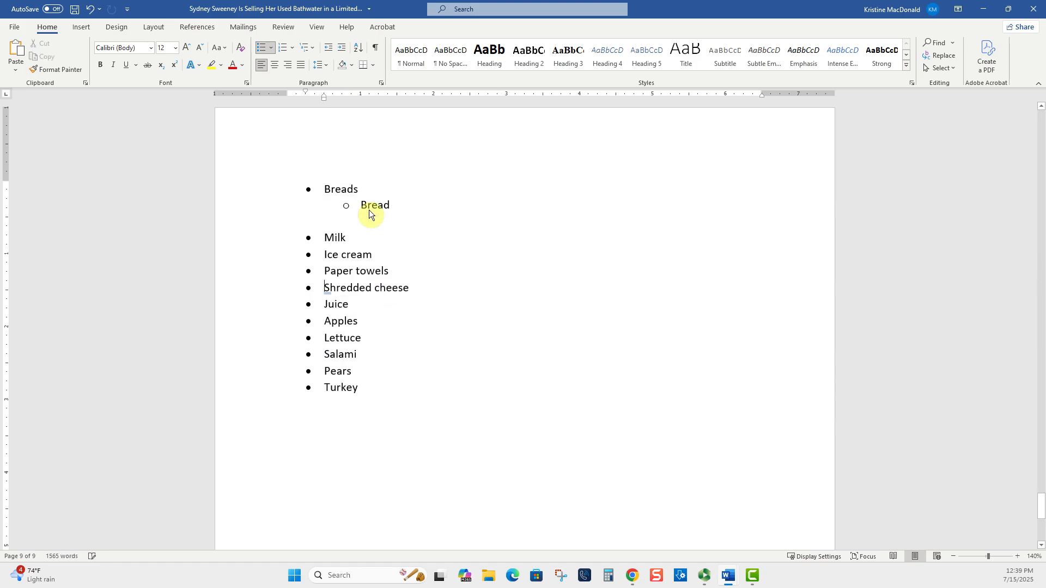
{"action": "left_click", "coordinate": [402, 211]}
{"action": "key", "text": "Return"}
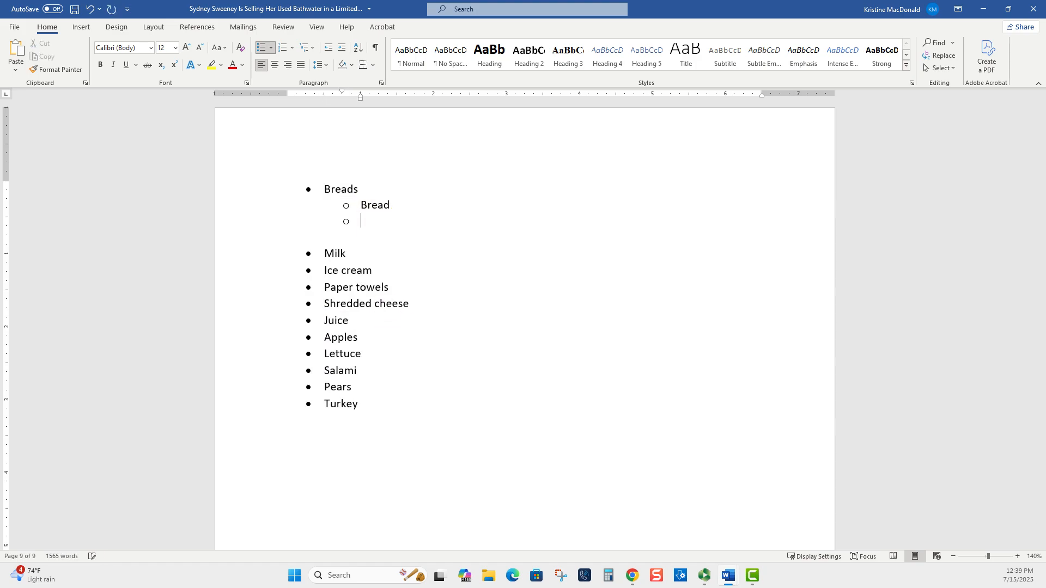
{"action": "type", "text": "Buns Bagels"}
{"action": "left_click", "coordinate": [474, 286]}
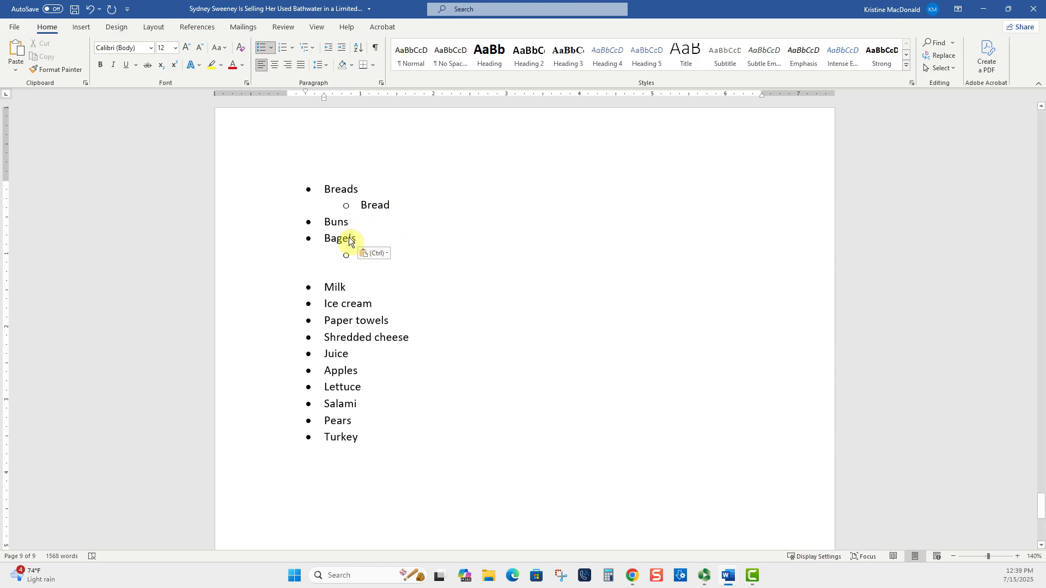
Step: Demote Buns and Bagels one level so they become sub-bullets under Breads
{"action": "left_click_drag", "start_coordinate": [349, 242], "coordinate": [322, 220]}
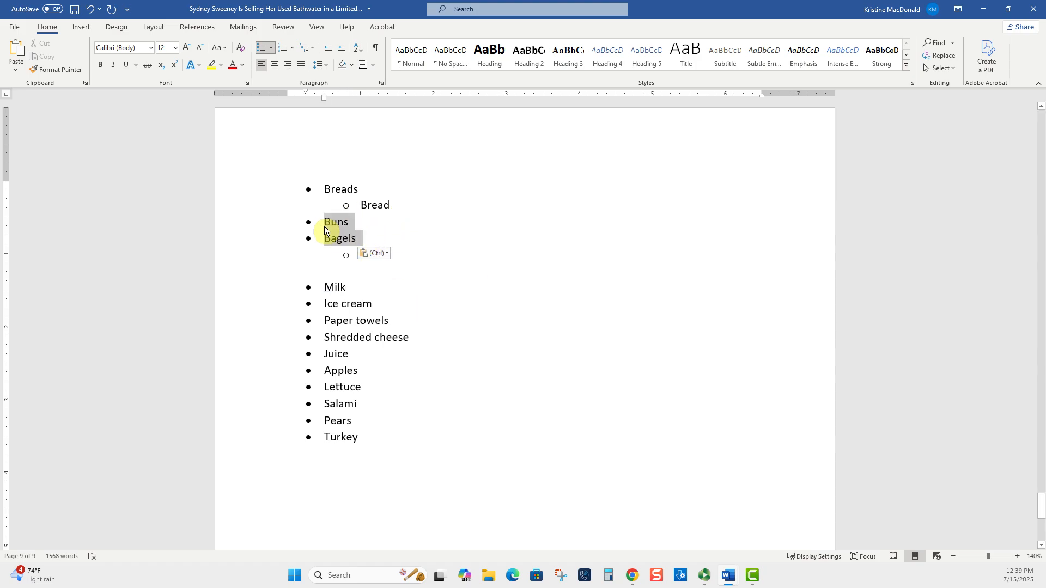
{"action": "left_click", "coordinate": [340, 53]}
{"action": "left_click", "coordinate": [462, 304]}
Step: Add third-level bullets Hot dog, Hamburger and Hoagie under the Buns sub-bullet
{"action": "left_click", "coordinate": [406, 221]}
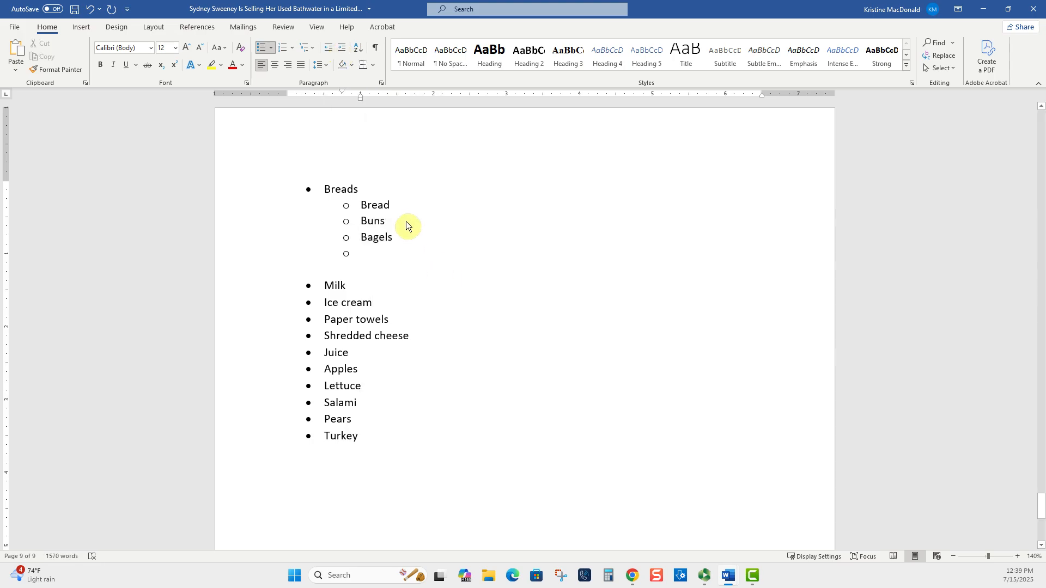
{"action": "key", "text": "Return"}
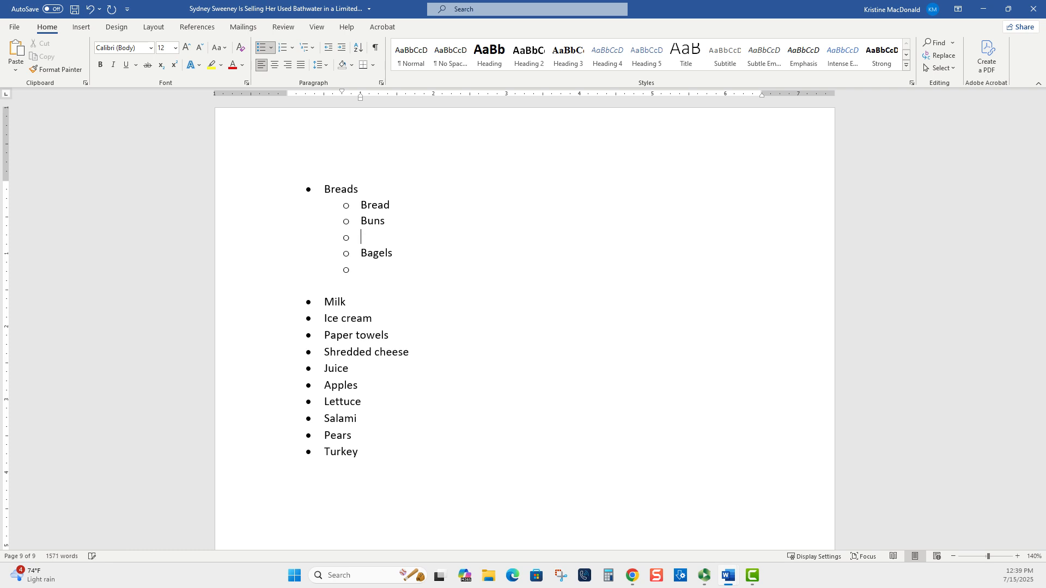
{"action": "left_click", "coordinate": [341, 55]}
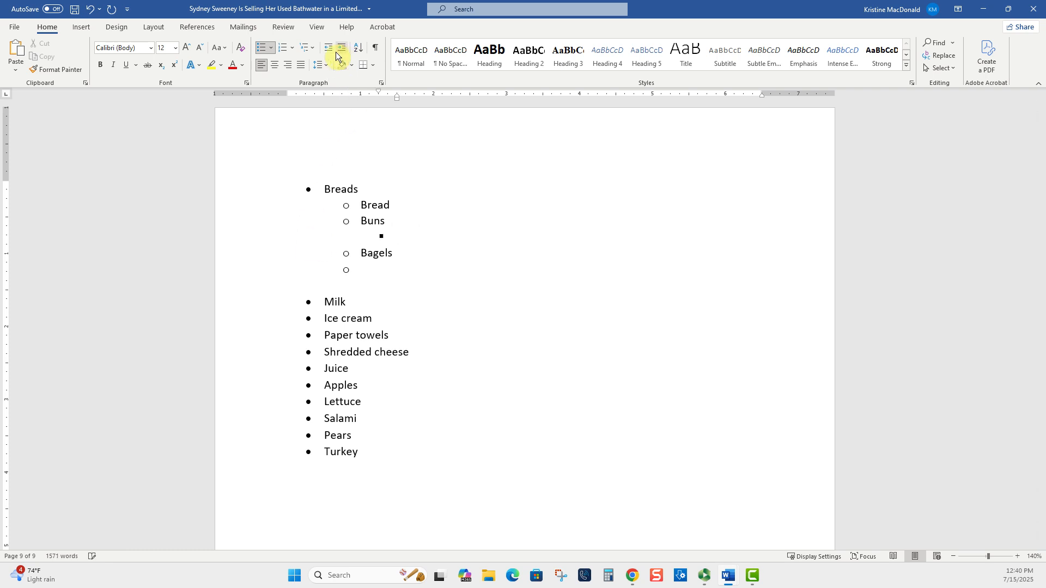
{"action": "type", "text": "Hot dog"}
{"action": "key", "text": "Return"}
{"action": "type", "text": "hambu"}
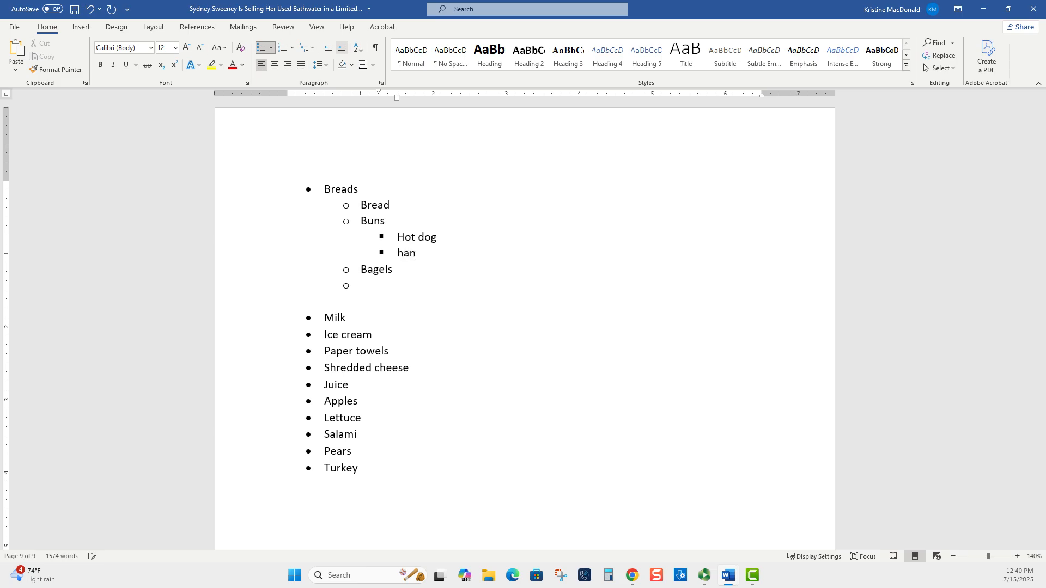
{"action": "type", "text": "rger"}
{"action": "key", "text": "Return"}
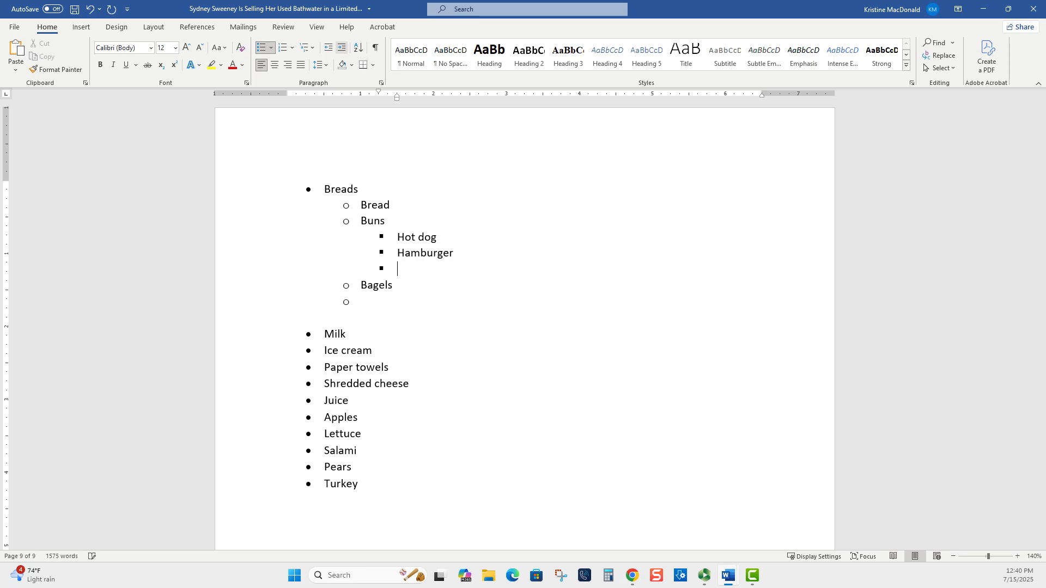
{"action": "type", "text": "hoagie"}
Step: Promote the empty bullet after Bagels to a top-level item "Dairy" with sub-bullets Milk and Shredded cheese
{"action": "left_click", "coordinate": [375, 309]}
{"action": "left_click", "coordinate": [324, 51]}
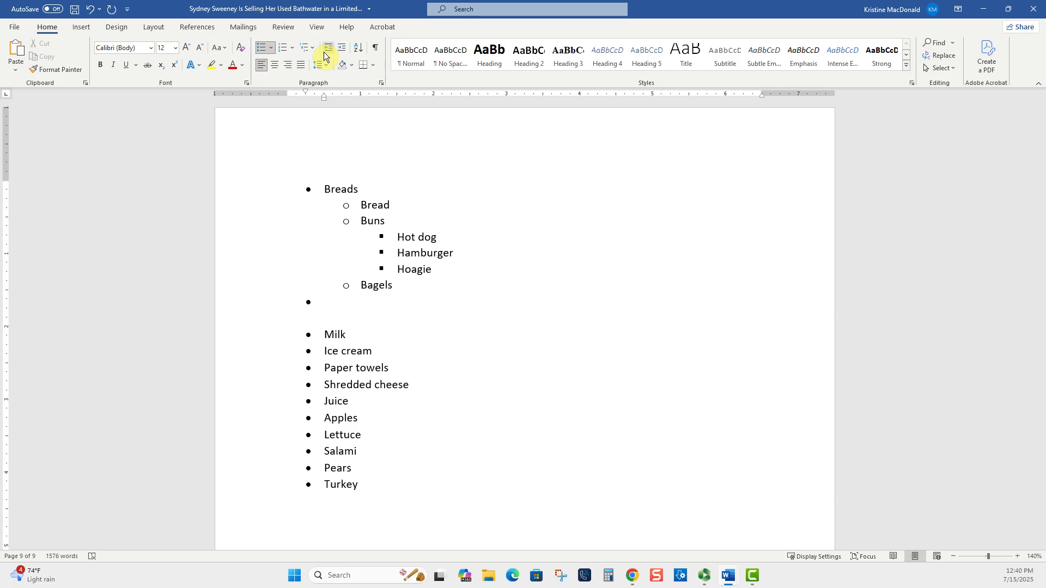
{"action": "type", "text": "Dairy"}
{"action": "key", "text": "Return"}
{"action": "key", "text": "Tab"}
{"action": "type", "text": "milk"}
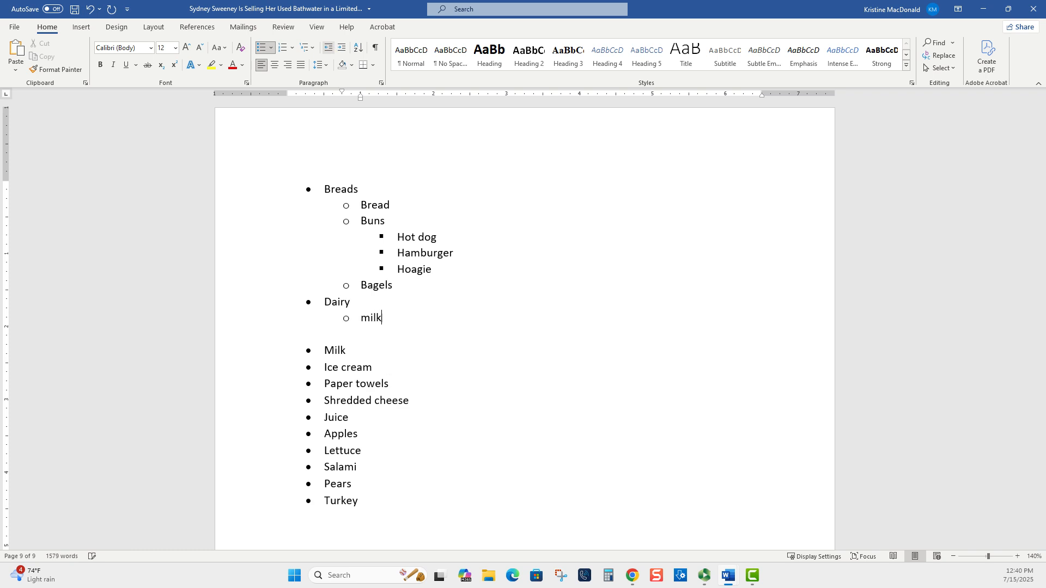
{"action": "key", "text": "Return"}
{"action": "type", "text": "Shredded cheese"}
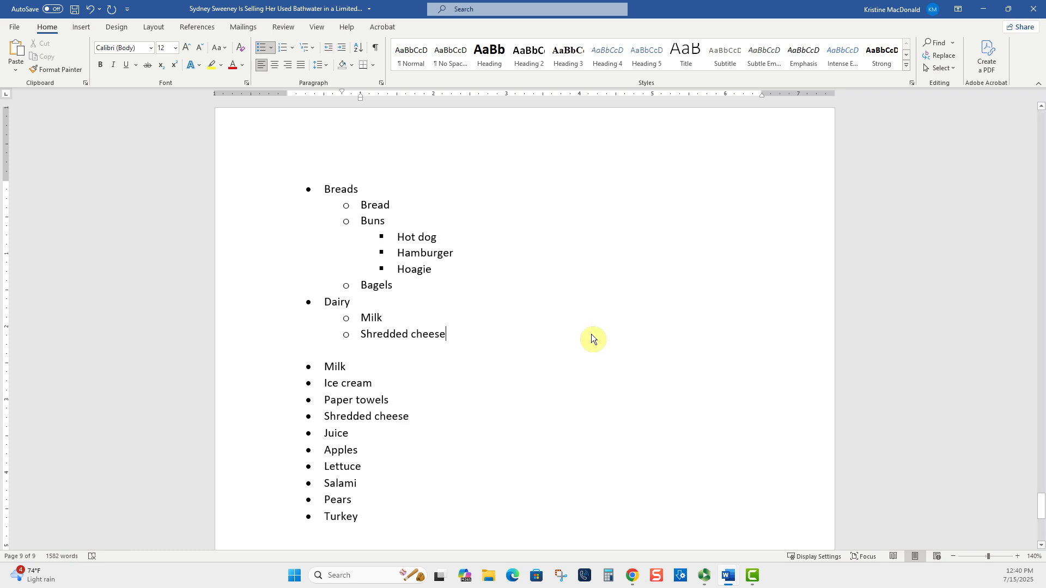
Step: Convert the ungrouped bullets from Milk through Turkey into a numbered list
{"action": "scroll", "coordinate": [589, 348], "scroll_direction": "down", "scroll_amount": 2}
{"action": "left_click", "coordinate": [425, 455]}
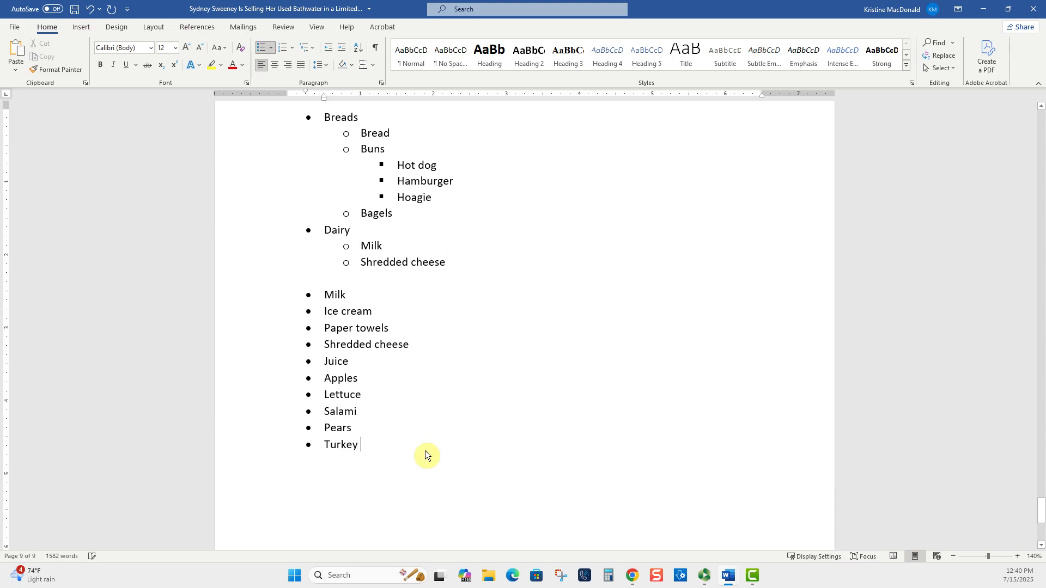
{"action": "left_click_drag", "start_coordinate": [363, 445], "coordinate": [313, 294]}
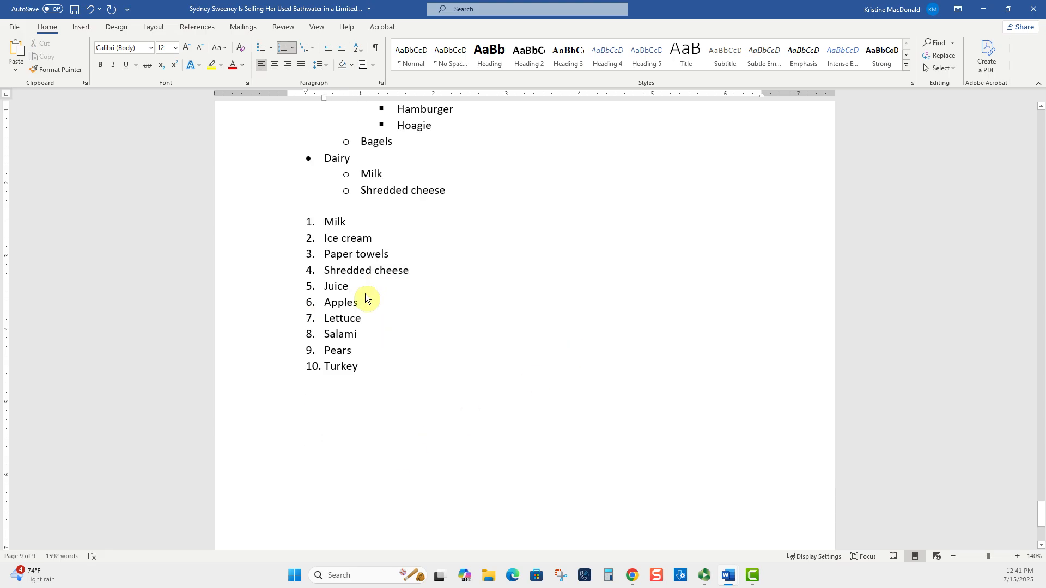
Step: Split the numbered list between Juice and Apples with several unnumbered blank lines
{"action": "key", "text": "Return"}
{"action": "key", "text": "Return"}
{"action": "key", "text": "Return"}
{"action": "key", "text": "Return"}
{"action": "key", "text": "Return"}
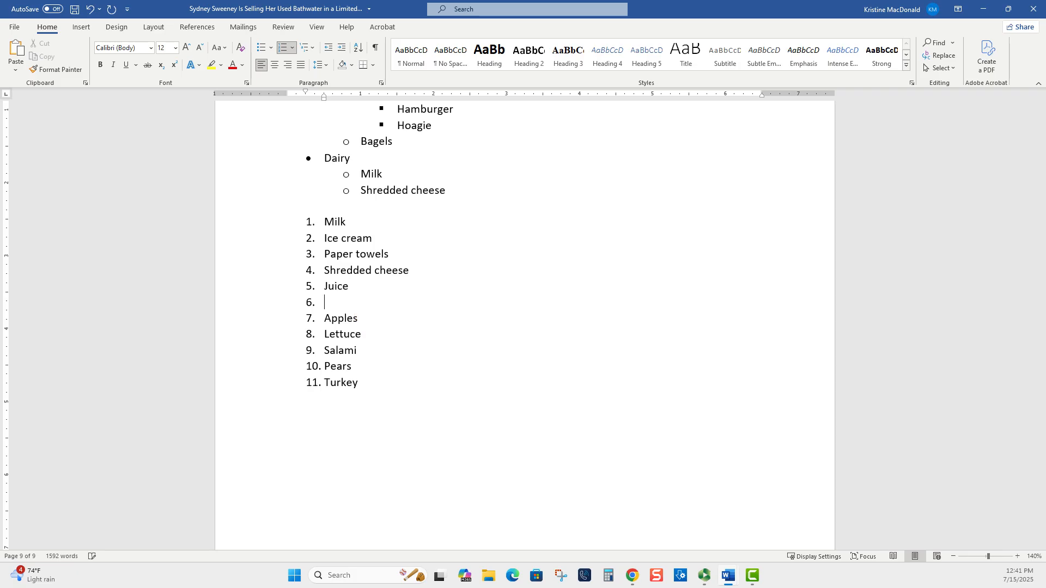
{"action": "key", "text": "Return"}
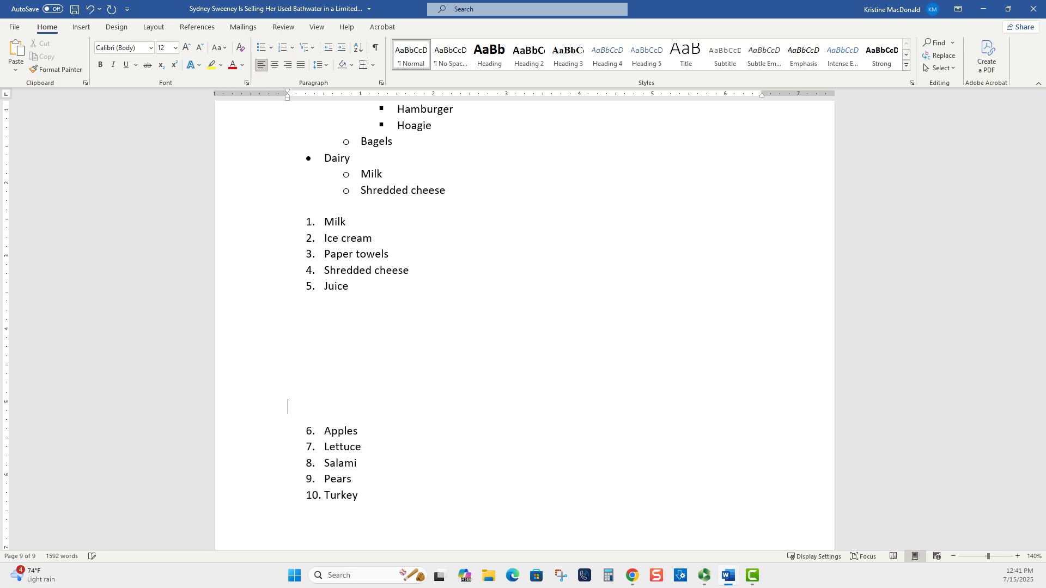
Step: Restart the numbering at 1 from the Apples item below the blank lines
{"action": "left_click_drag", "start_coordinate": [312, 304], "coordinate": [355, 351]}
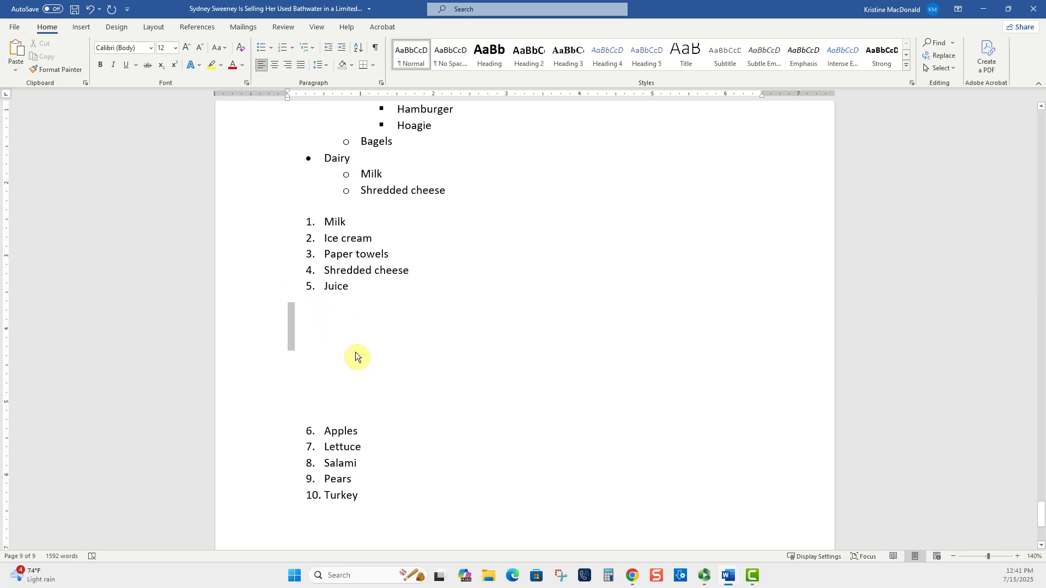
{"action": "scroll", "coordinate": [482, 413], "scroll_direction": "down", "scroll_amount": 1}
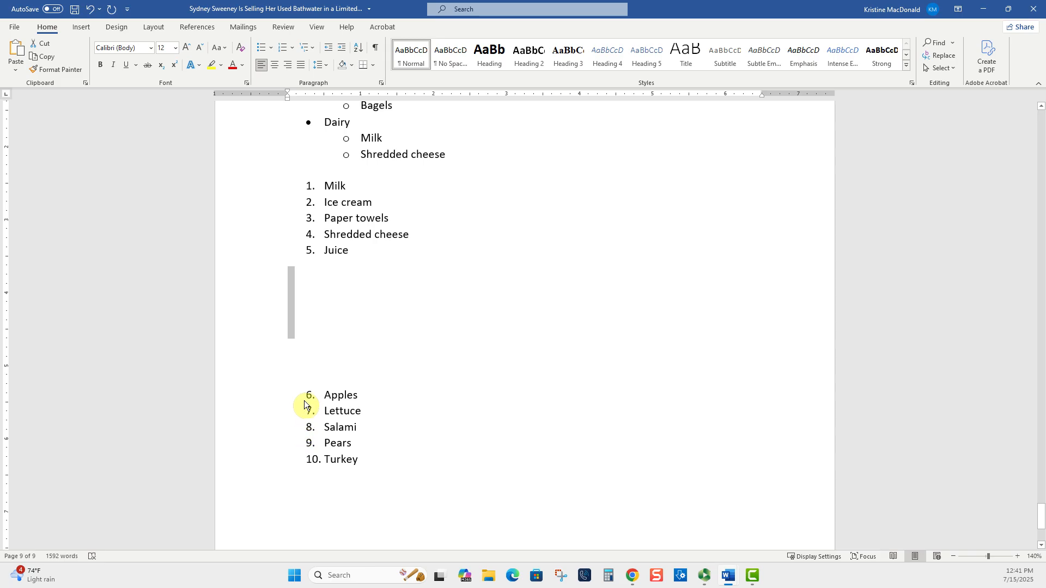
{"action": "scroll", "coordinate": [476, 428], "scroll_direction": "down", "scroll_amount": 2}
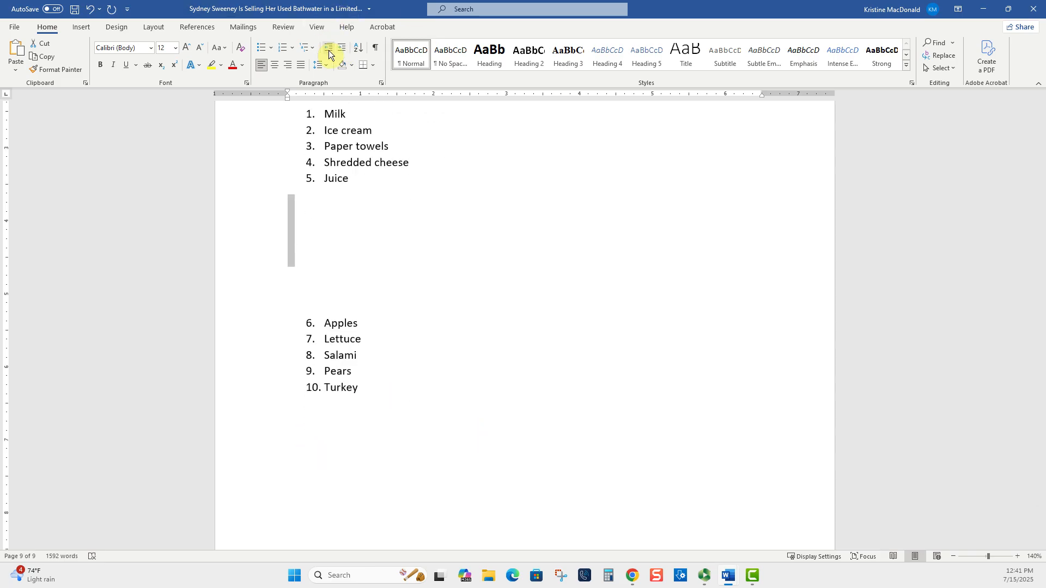
{"action": "left_click", "coordinate": [310, 325]}
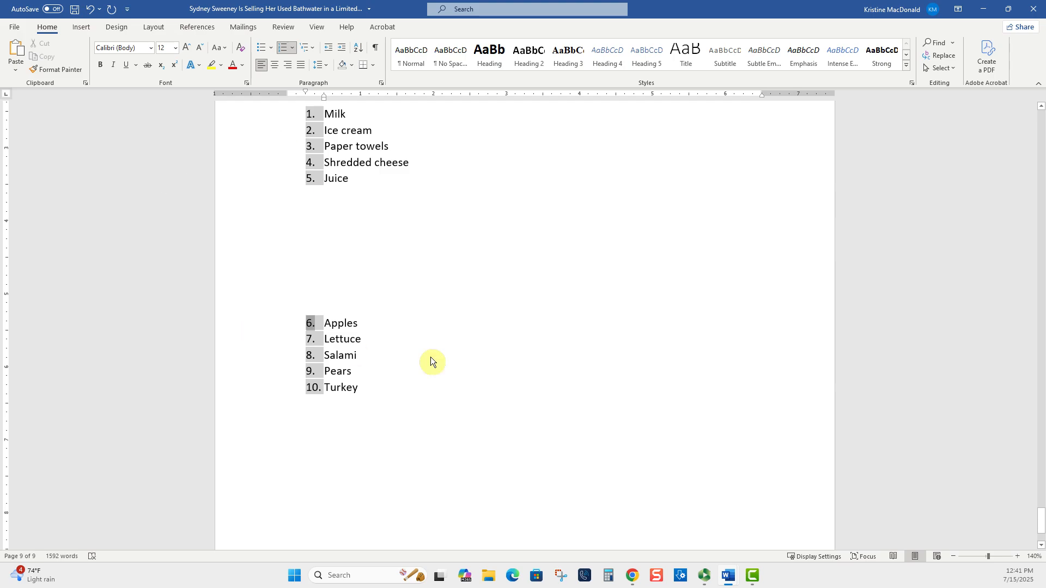
{"action": "left_click", "coordinate": [345, 418]}
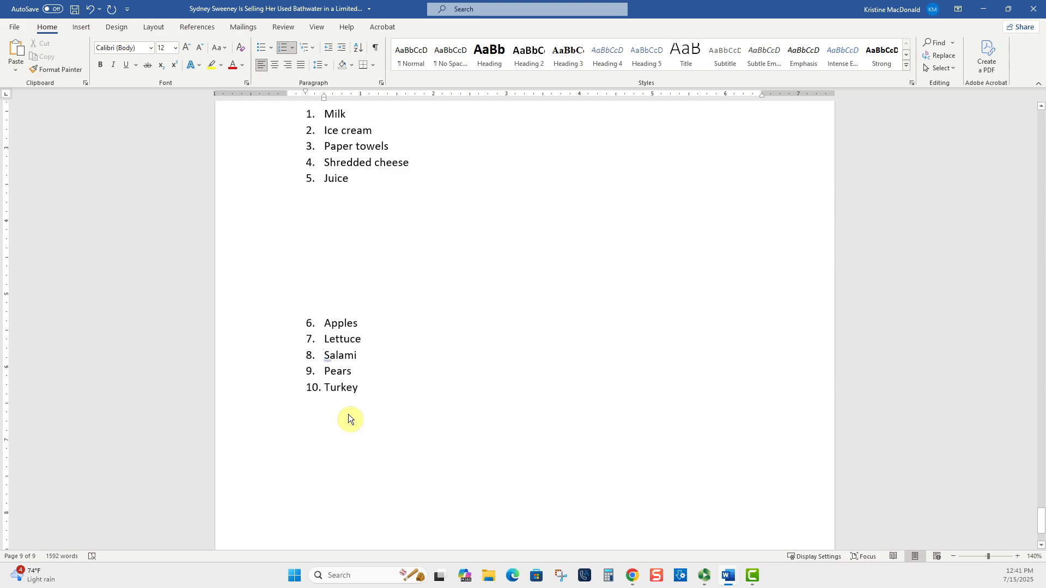
{"action": "left_click", "coordinate": [308, 325]}
{"action": "right_click", "coordinate": [308, 326]}
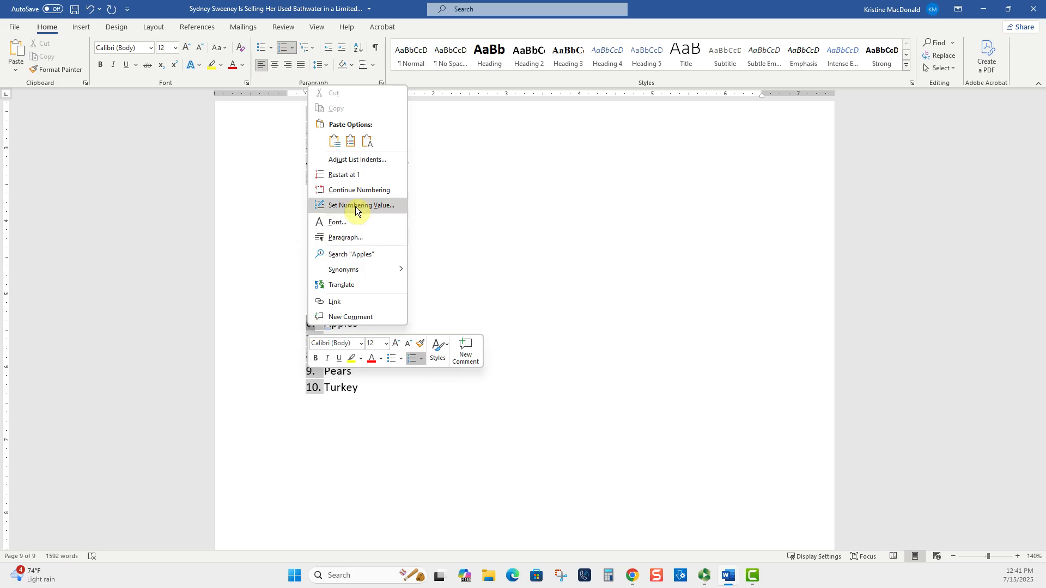
{"action": "left_click", "coordinate": [362, 178]}
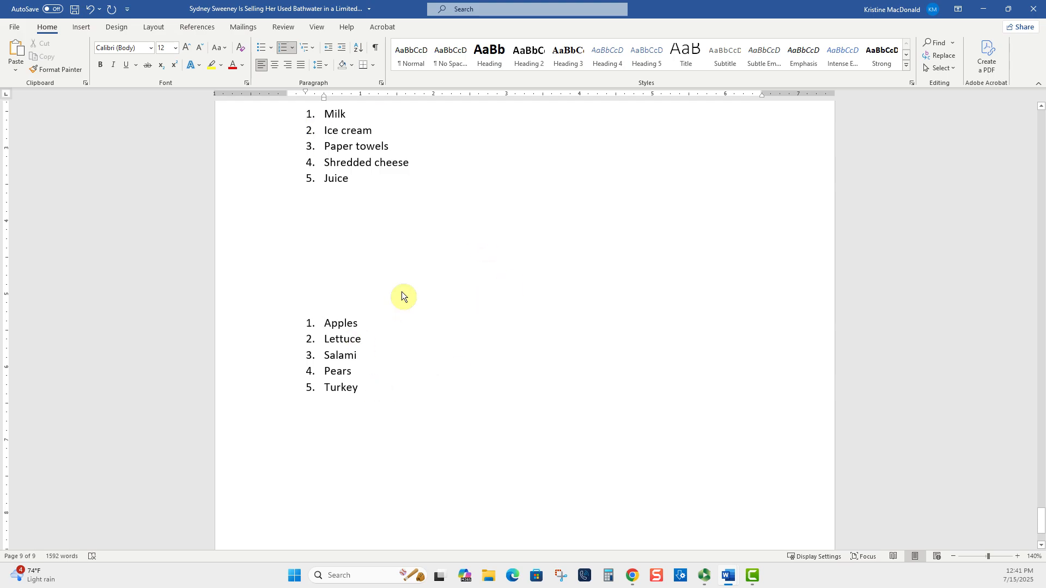
Step: Delete the blank lines between Juice and Apples and put Apples back in the first numbered list as its next item
{"action": "key", "text": "BackSpace"}
{"action": "key", "text": "BackSpace"}
{"action": "key", "text": "BackSpace"}
{"action": "key", "text": "BackSpace"}
{"action": "key", "text": "BackSpace"}
{"action": "key", "text": "BackSpace"}
{"action": "key", "text": "BackSpace"}
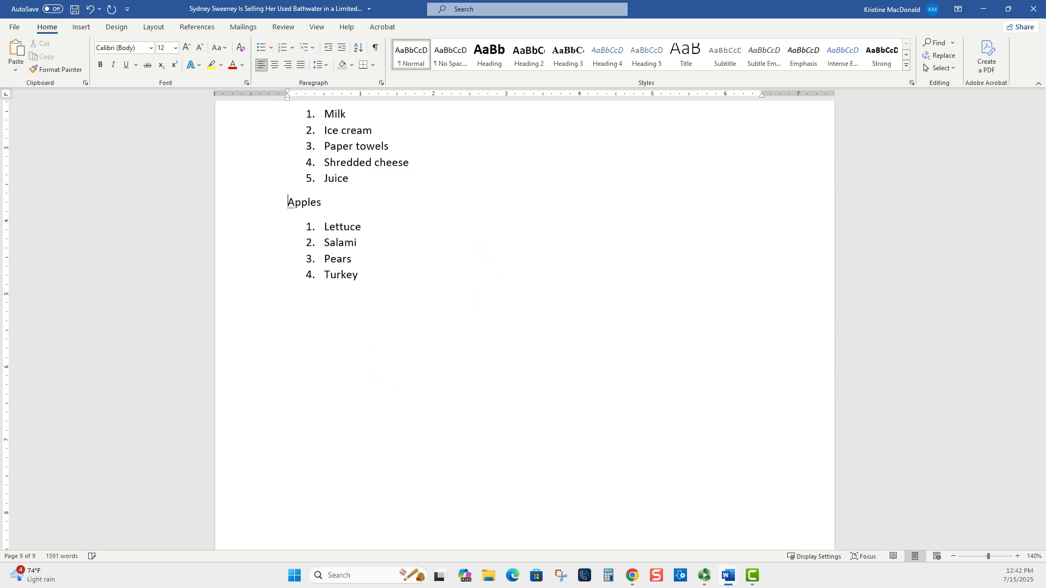
{"action": "key", "text": "BackSpace"}
{"action": "key", "text": "Return"}
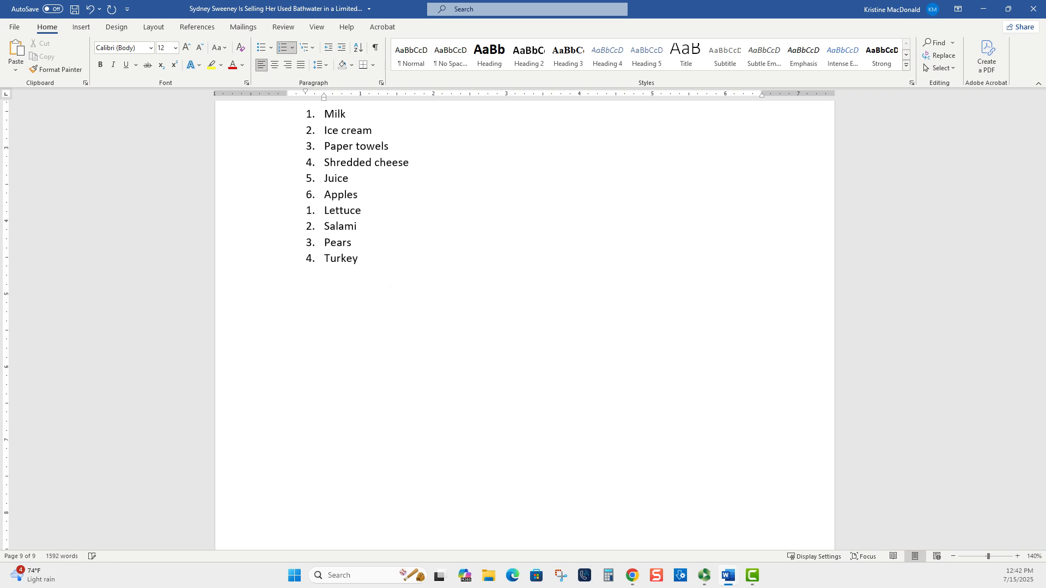
{"action": "double_click", "coordinate": [314, 242]}
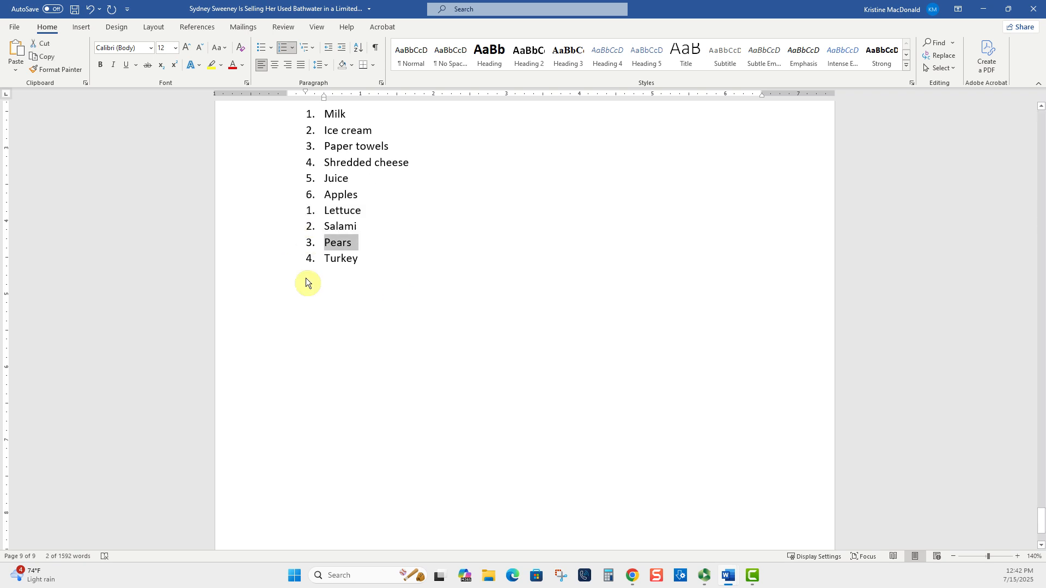
Step: Continue the first list's numbering from the Lettuce item through Turkey
{"action": "right_click", "coordinate": [309, 211]}
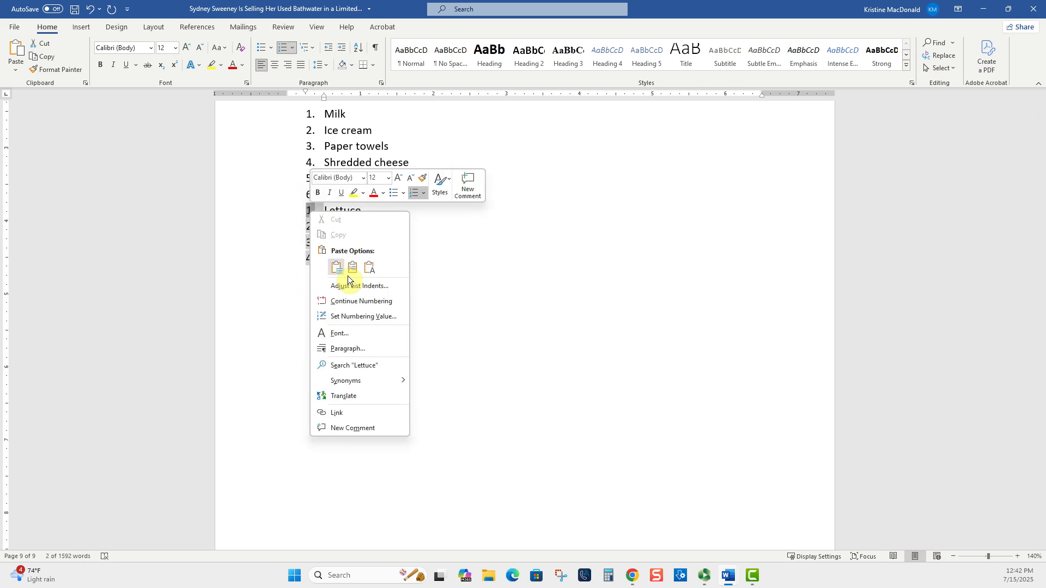
{"action": "left_click", "coordinate": [369, 301]}
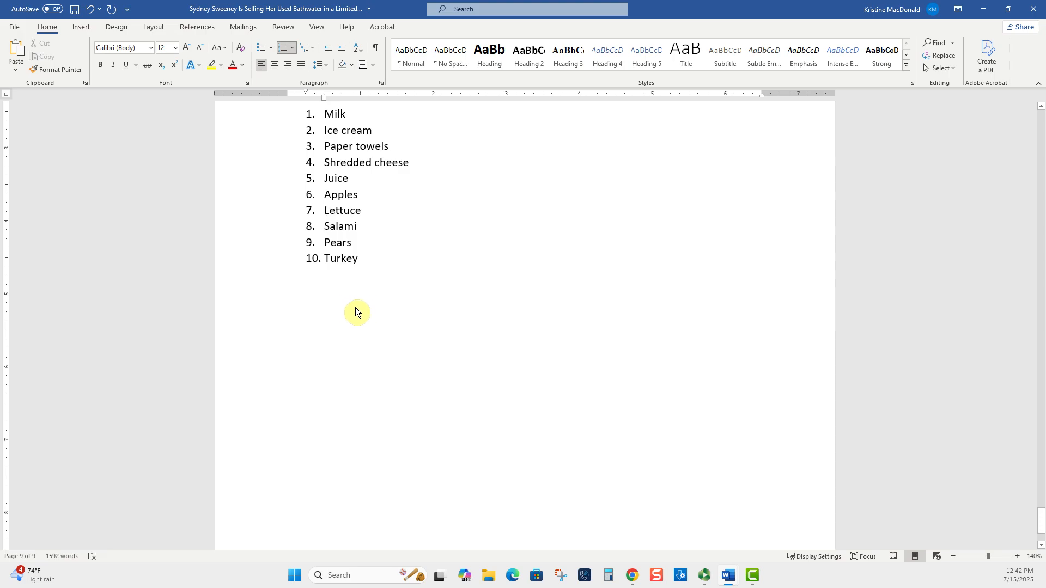
Step: Add Mozzarella and Cheddar as third-level bullets beneath Shredded cheese in the Dairy category
{"action": "scroll", "coordinate": [482, 320], "scroll_direction": "up", "scroll_amount": 3}
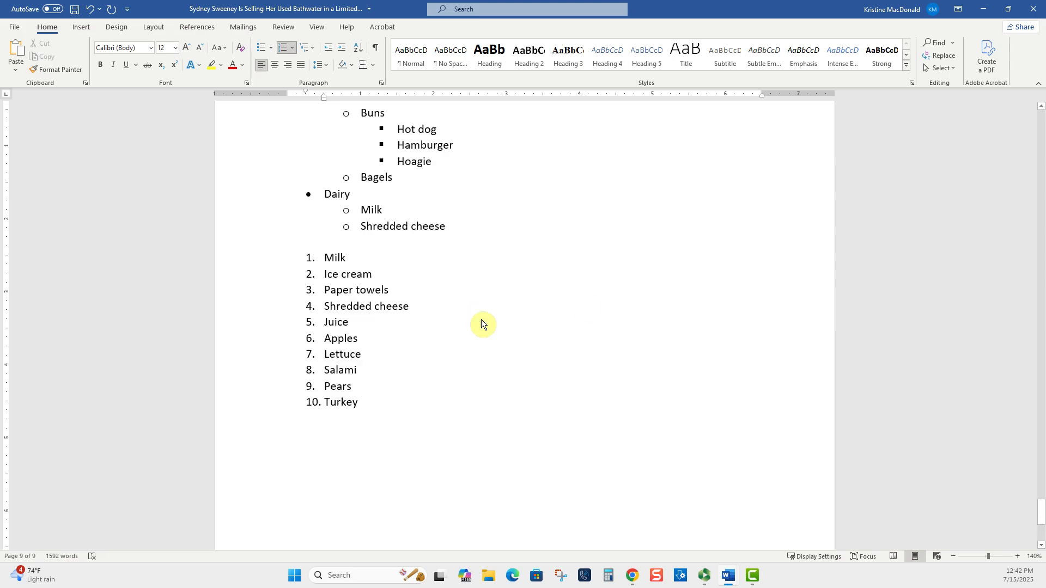
{"action": "left_click", "coordinate": [462, 230]}
{"action": "key", "text": "Return"}
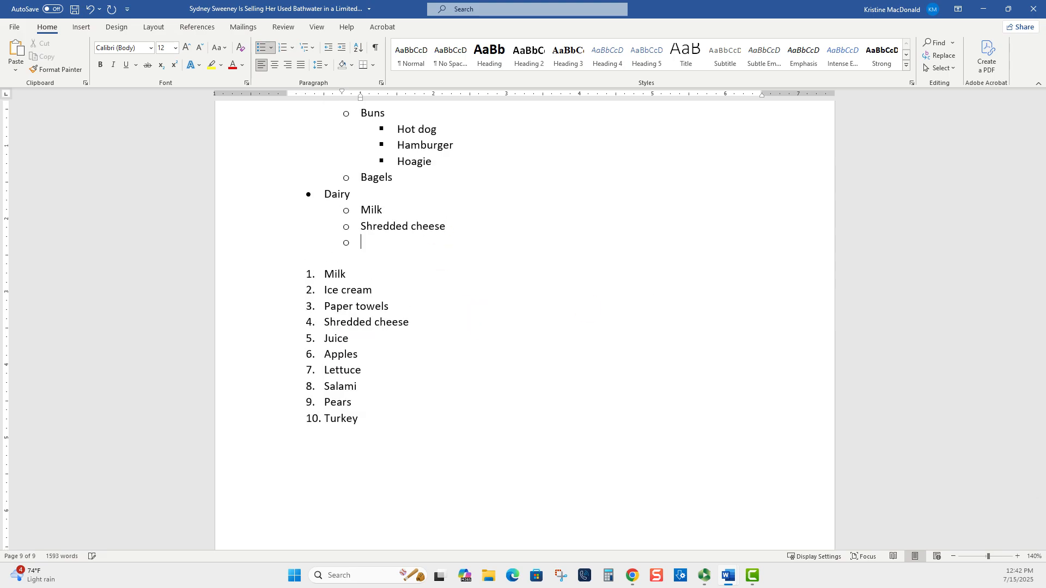
{"action": "key", "text": "Tab"}
{"action": "type", "text": "mozzarella"}
{"action": "key", "text": "Return"}
{"action": "type", "text": "che"}
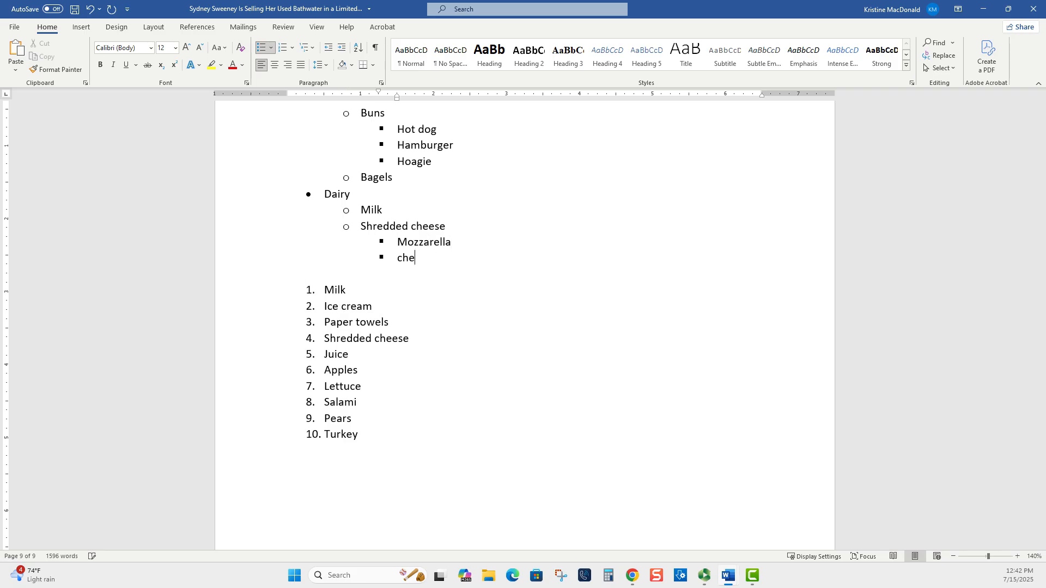
{"action": "type", "text": "ddar"}
Step: Add Mild as a fourth-level bullet beneath Cheddar
{"action": "key", "text": "Return"}
{"action": "key", "text": "Tab"}
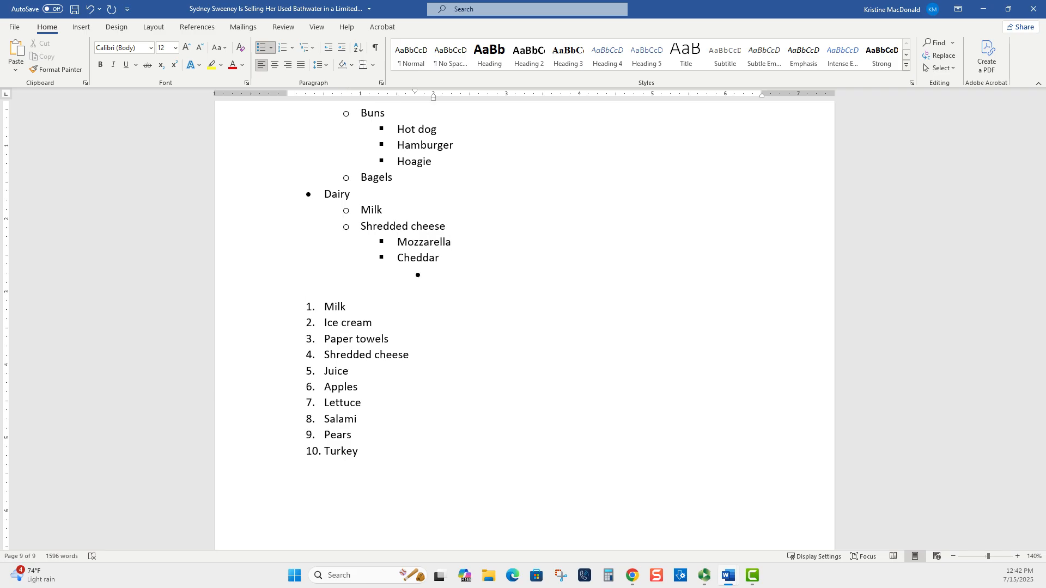
{"action": "type", "text": "mild"}
Step: Start a new empty bullet after Mild and promote it three levels to the top level, in line with Dairy
{"action": "key", "text": "Return"}
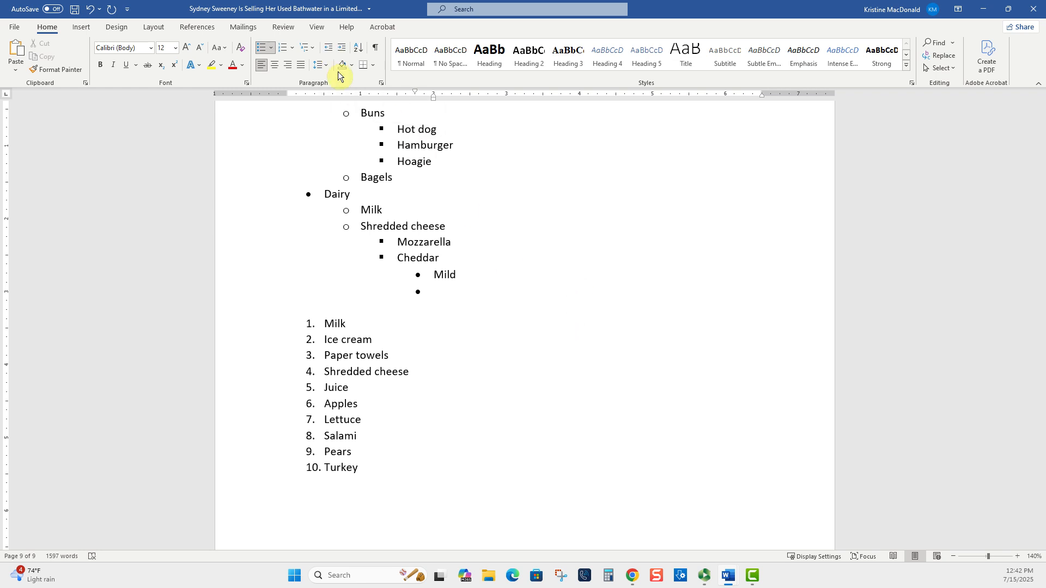
{"action": "left_click", "coordinate": [329, 49]}
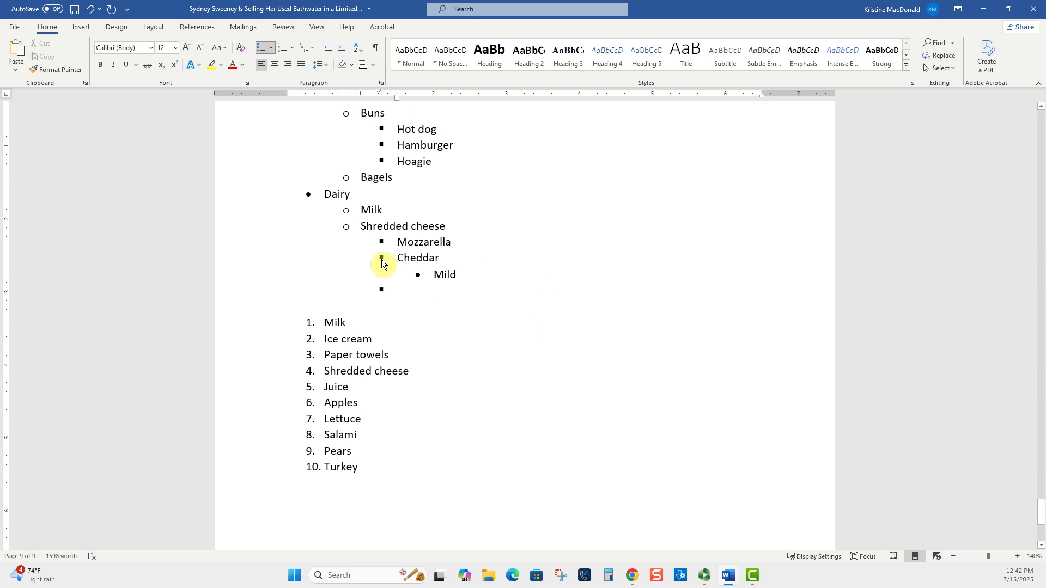
{"action": "left_click", "coordinate": [329, 50]}
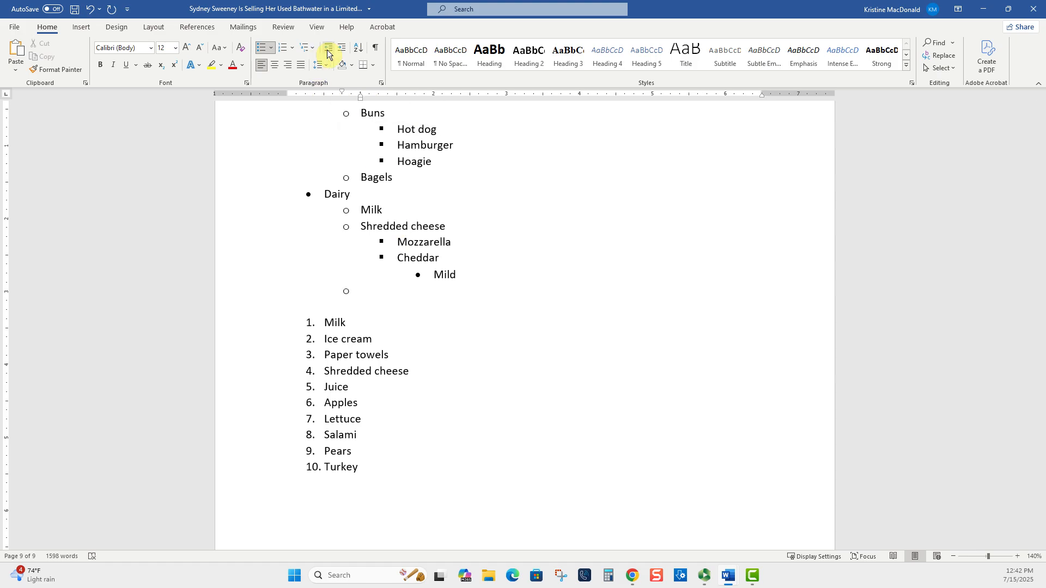
{"action": "left_click", "coordinate": [328, 50]}
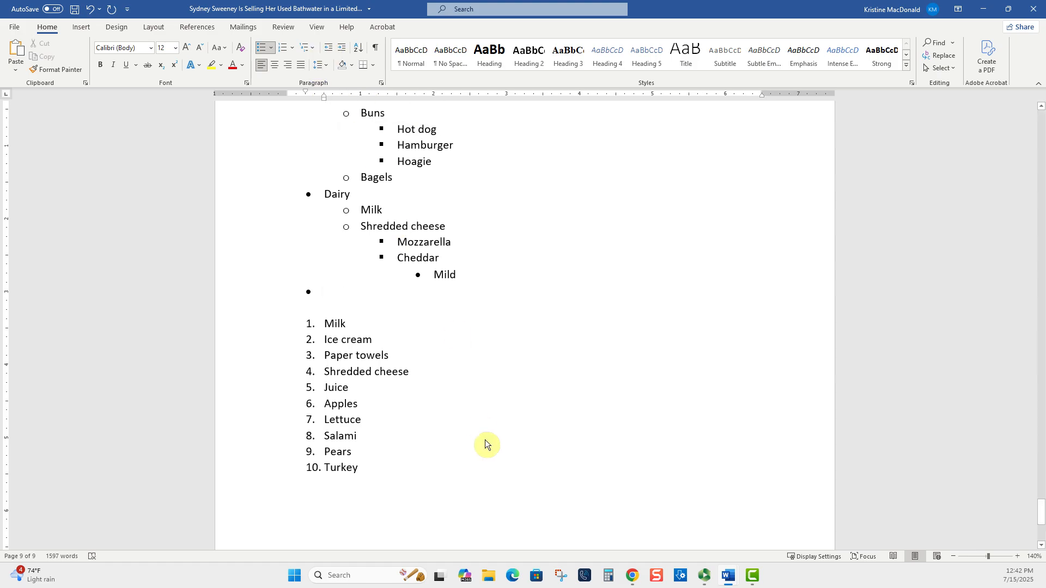